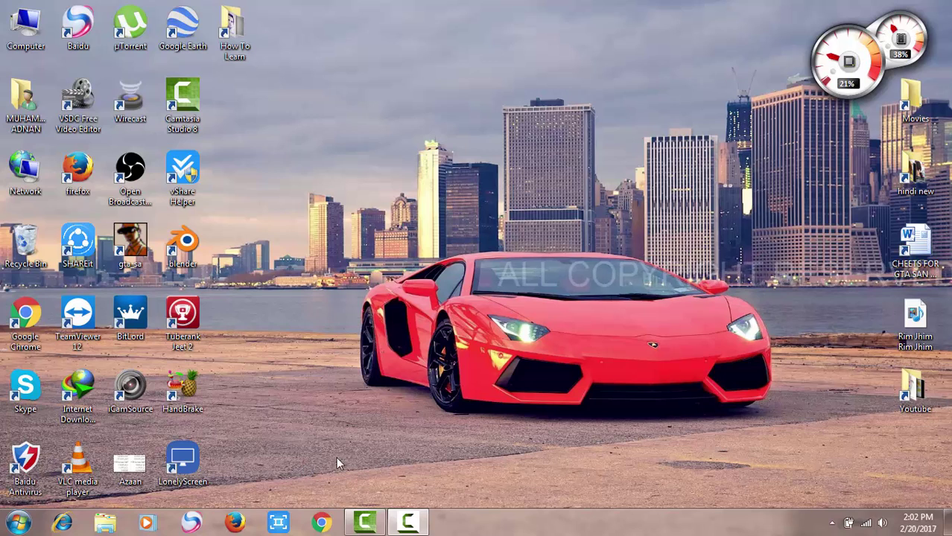
# Open Chrome and load the bookmarked Google Input Tools page for Windows.
pyautogui.click(321, 523)
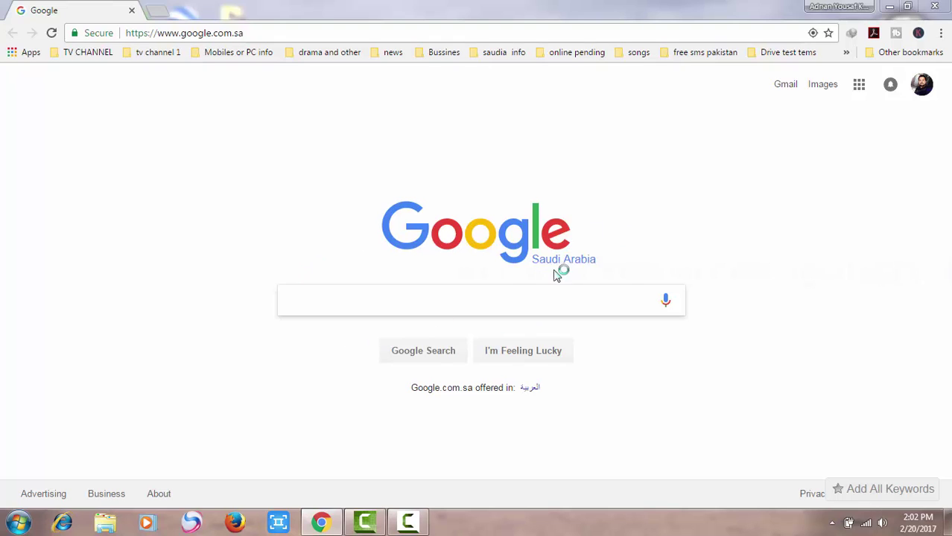
pyautogui.click(846, 53)
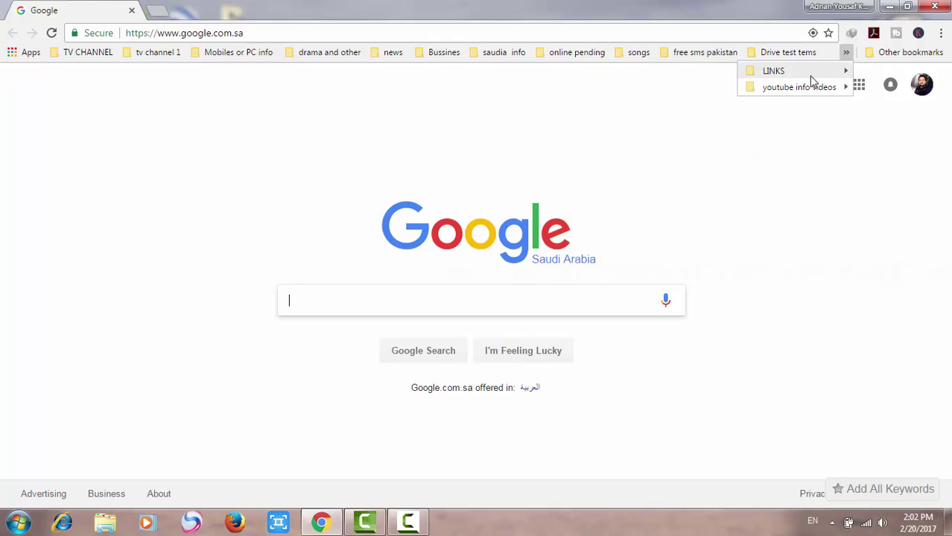
pyautogui.moveTo(791, 88)
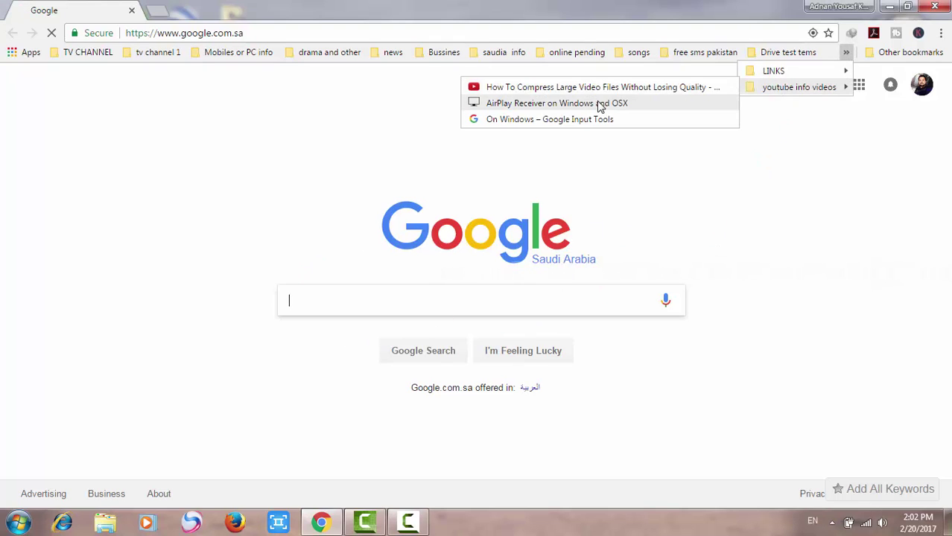
pyautogui.click(501, 121)
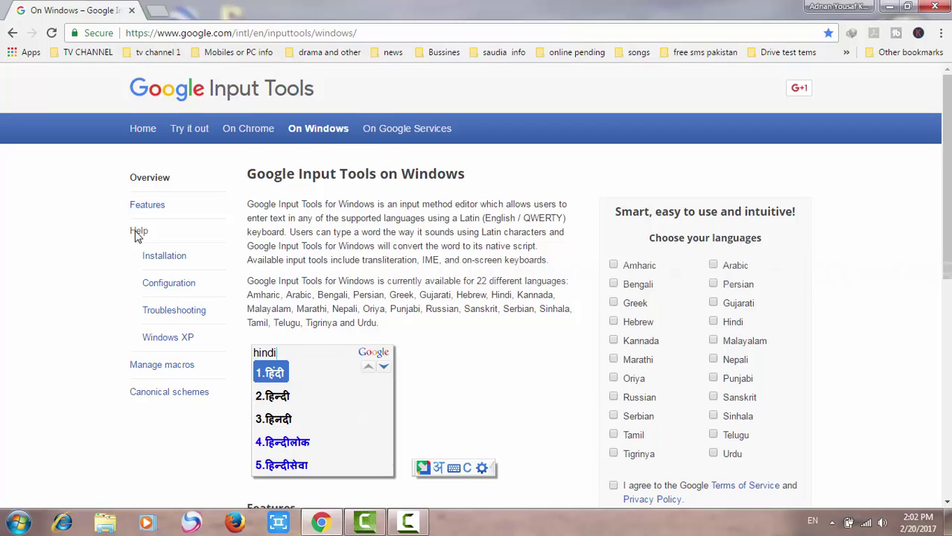
# Choose Urdu as the language for the Google Input Tools download.
pyautogui.scroll(-4, 299, 245)
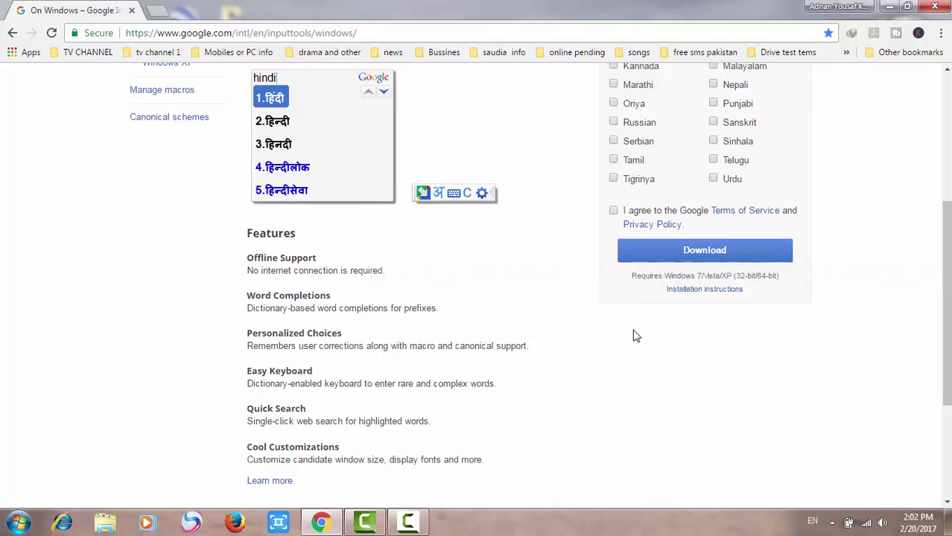
pyautogui.scroll(2, 633, 334)
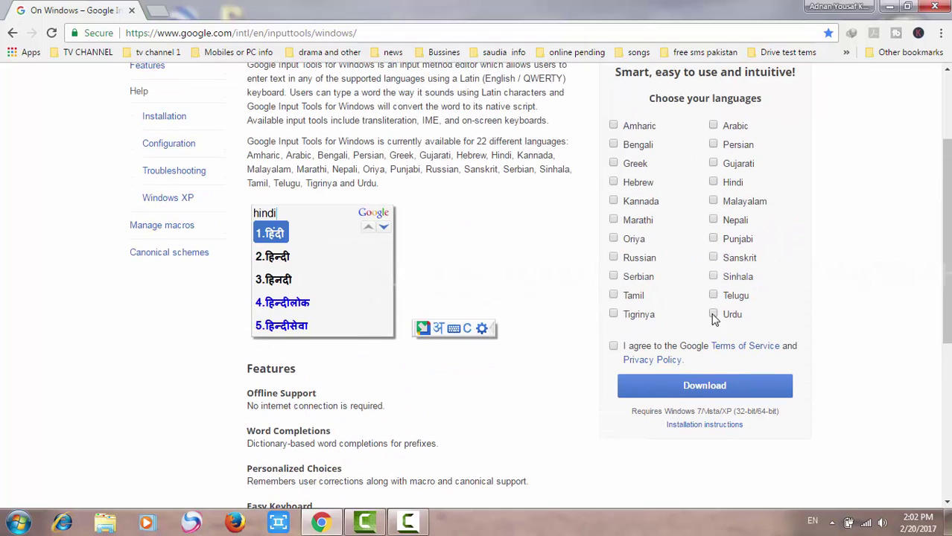
pyautogui.click(712, 313)
pyautogui.click(715, 126)
# Switch the Windows input language to Urdu (Islamic Republic of Pakistan) while in the browser.
pyautogui.click(812, 522)
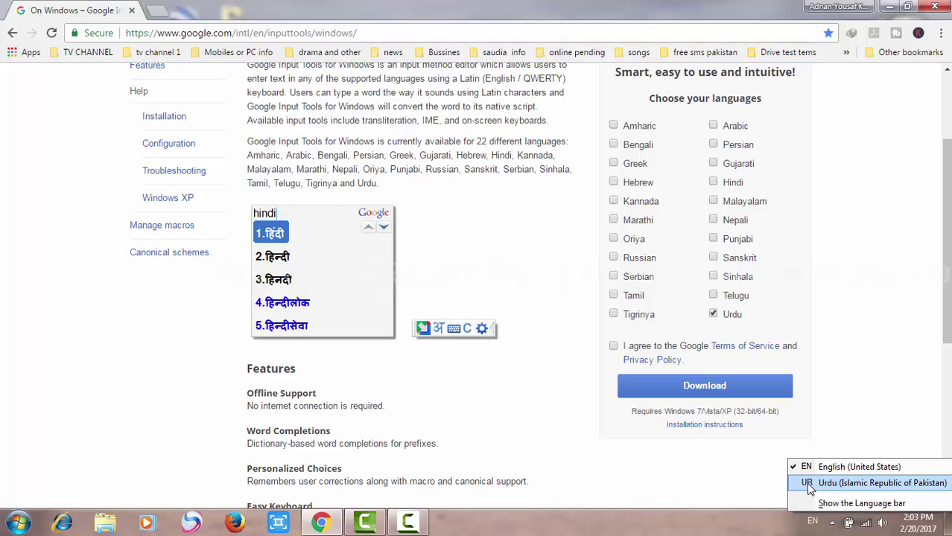
pyautogui.click(809, 486)
pyautogui.click(813, 521)
pyautogui.click(817, 485)
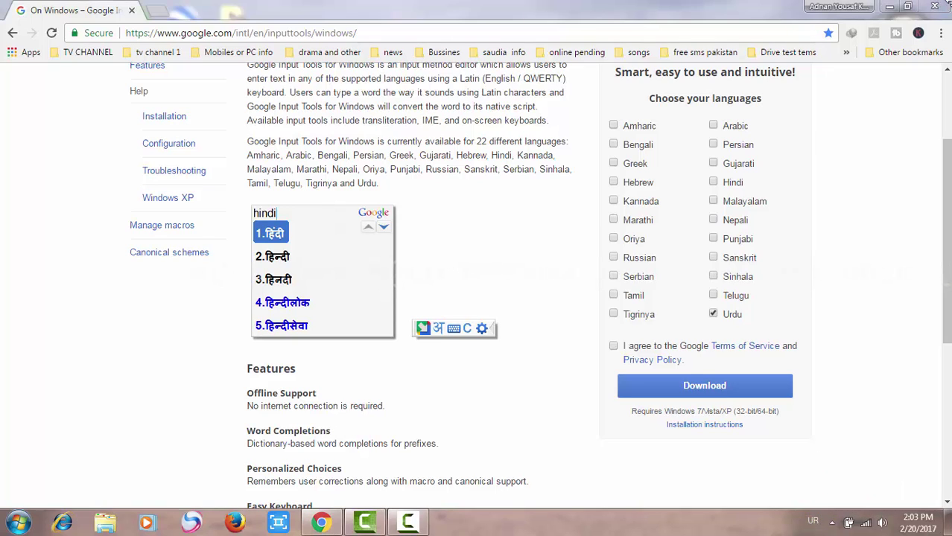
# Close the browser and launch Adobe Photoshop CS6.
pyautogui.click(945, 7)
pyautogui.click(18, 521)
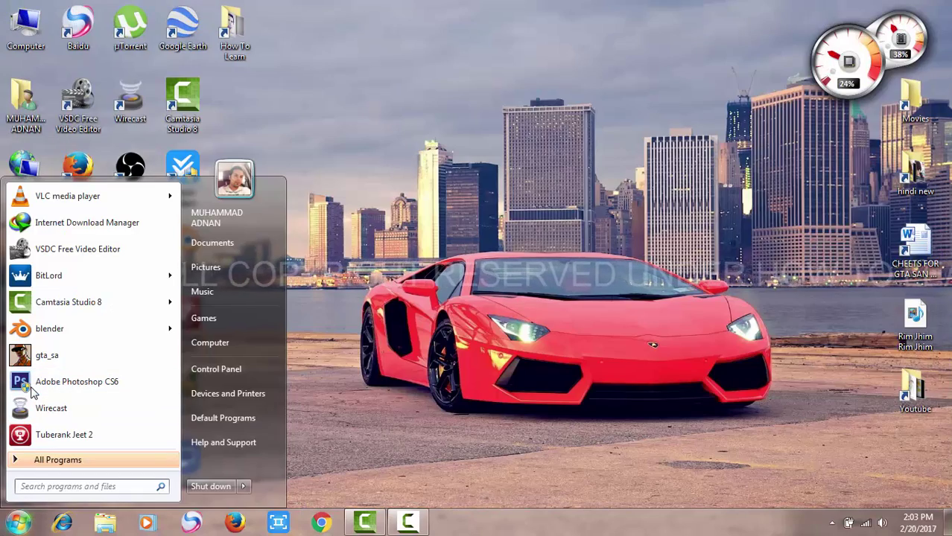
pyautogui.press('Escape')
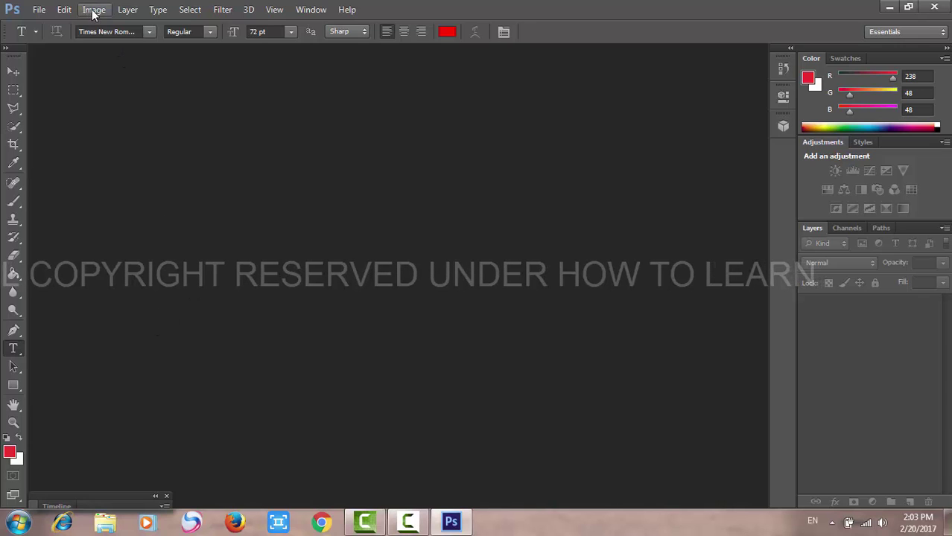
# Set the text engine option to Middle Eastern in the Type preferences and apply it.
pyautogui.click(66, 10)
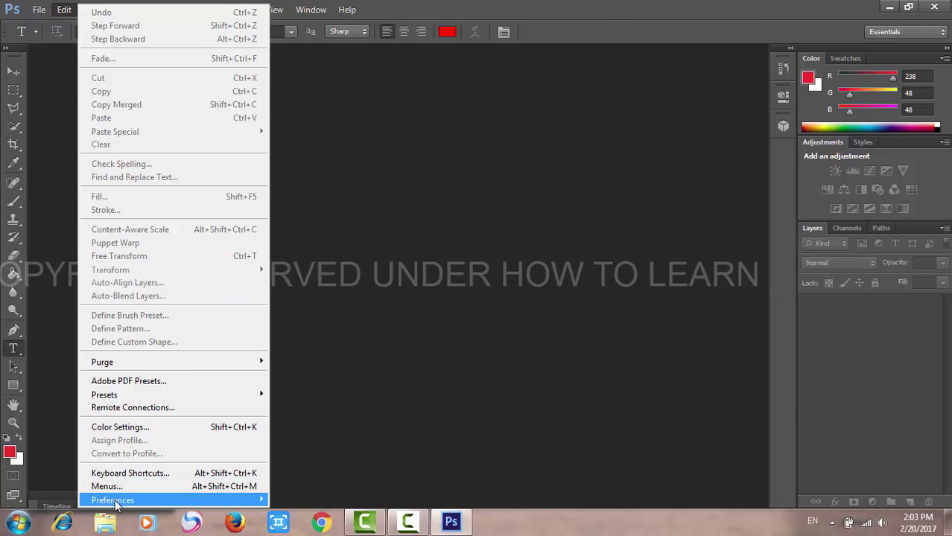
pyautogui.moveTo(127, 503)
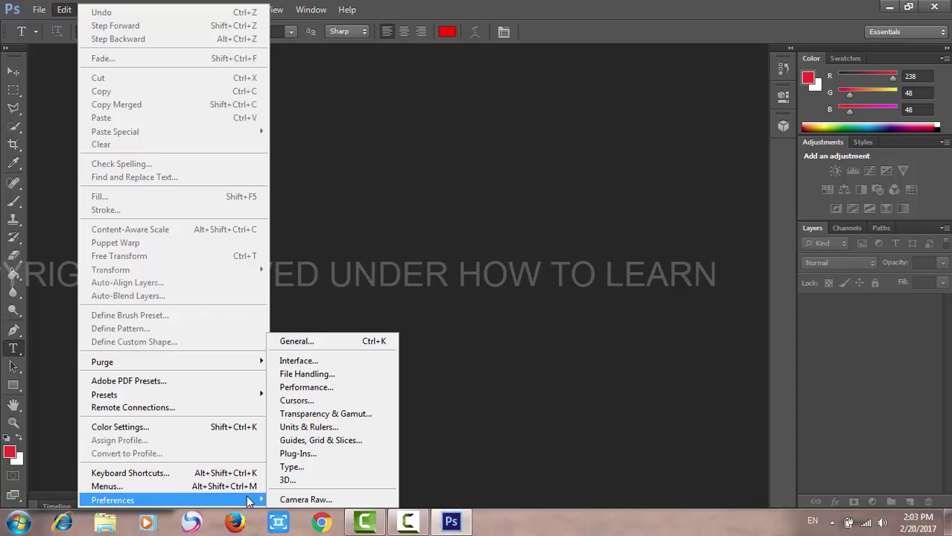
pyautogui.click(304, 468)
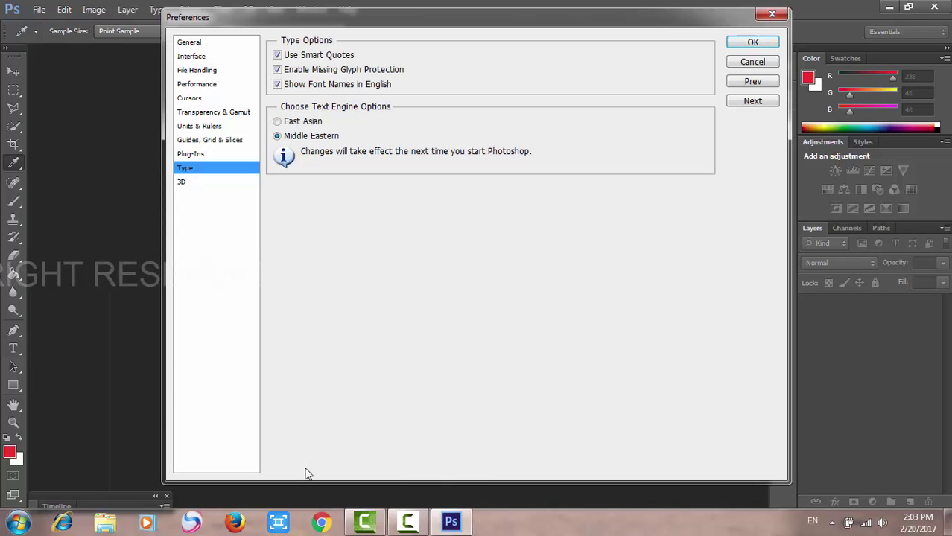
pyautogui.click(278, 122)
pyautogui.click(277, 137)
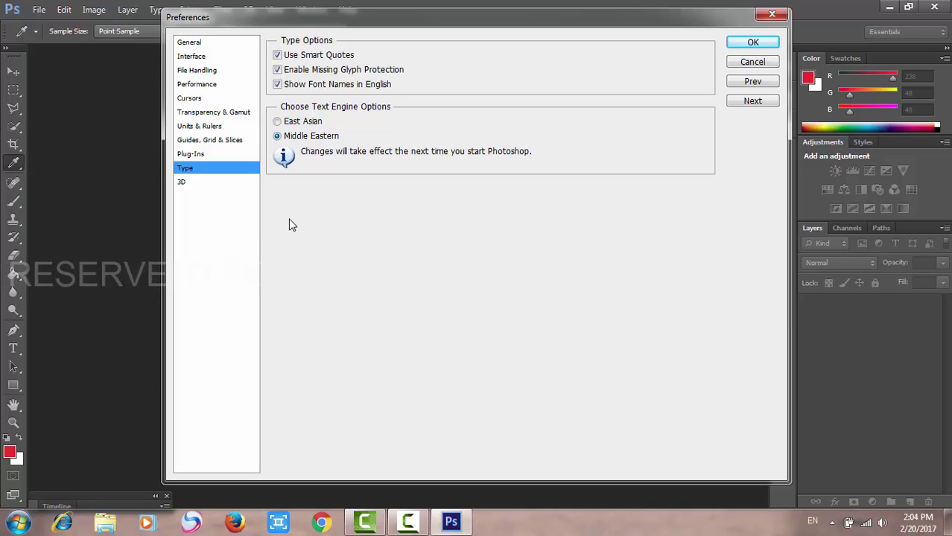
pyautogui.click(753, 43)
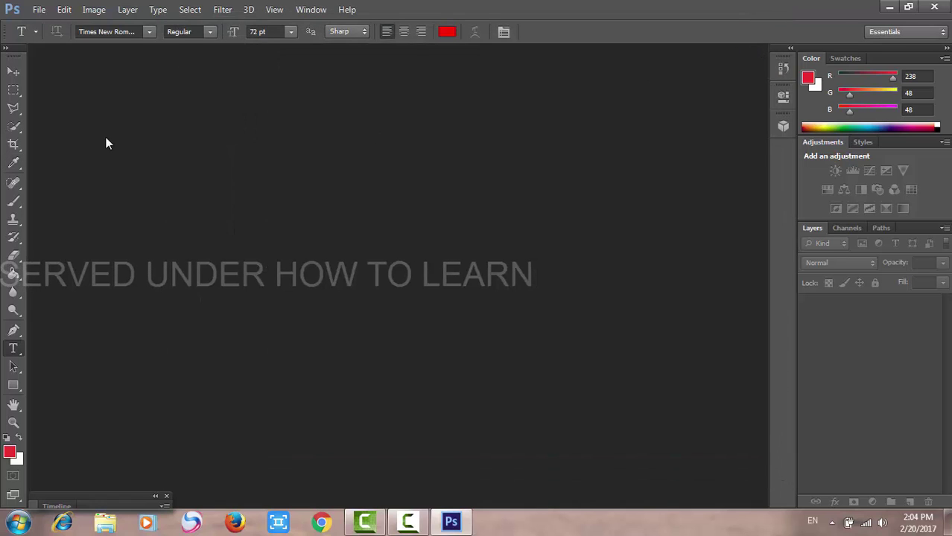
# Create a new 1280 × 720 pixel RGB document at 72 pixels/inch with a transparent background.
pyautogui.click(37, 10)
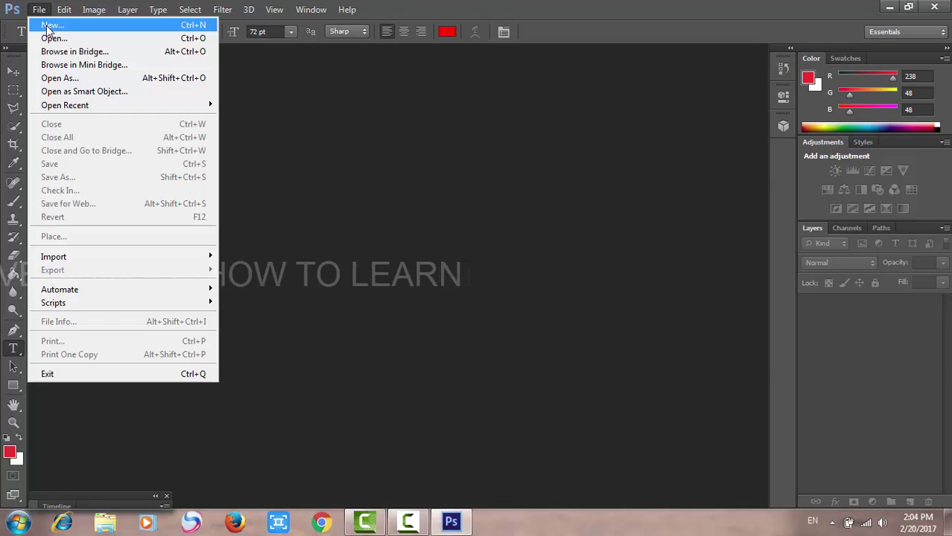
pyautogui.click(48, 26)
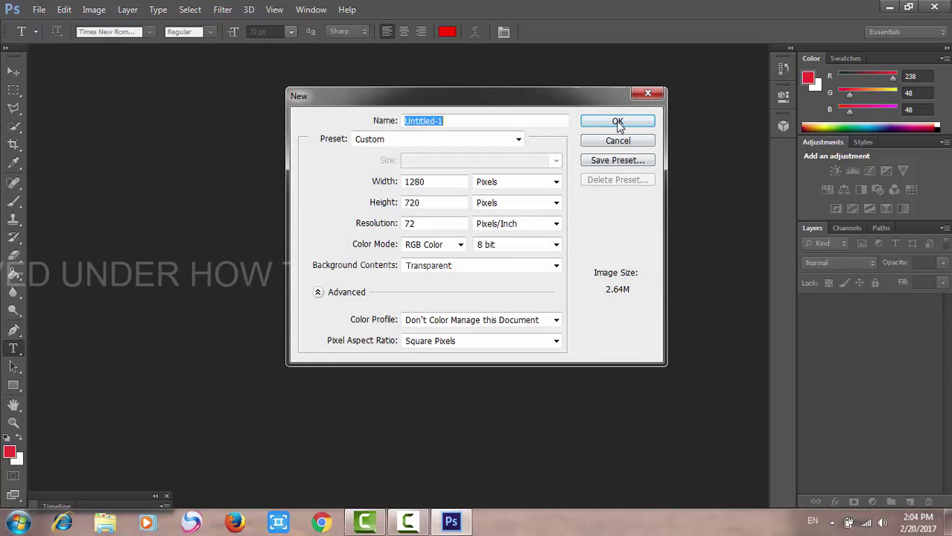
pyautogui.click(616, 121)
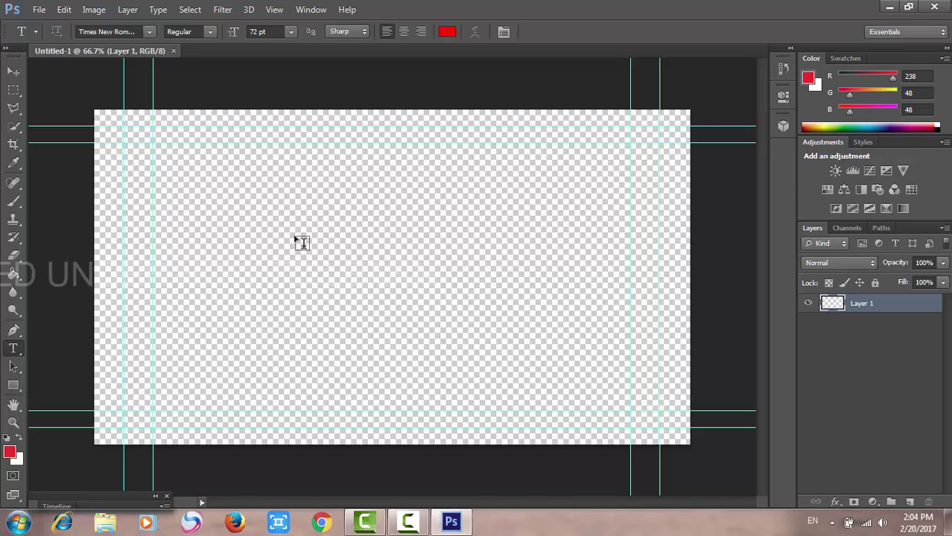
# Start a line of text in the upper-left area of the canvas with the Type tool and switch the input language to Urdu.
pyautogui.rightClick(15, 355)
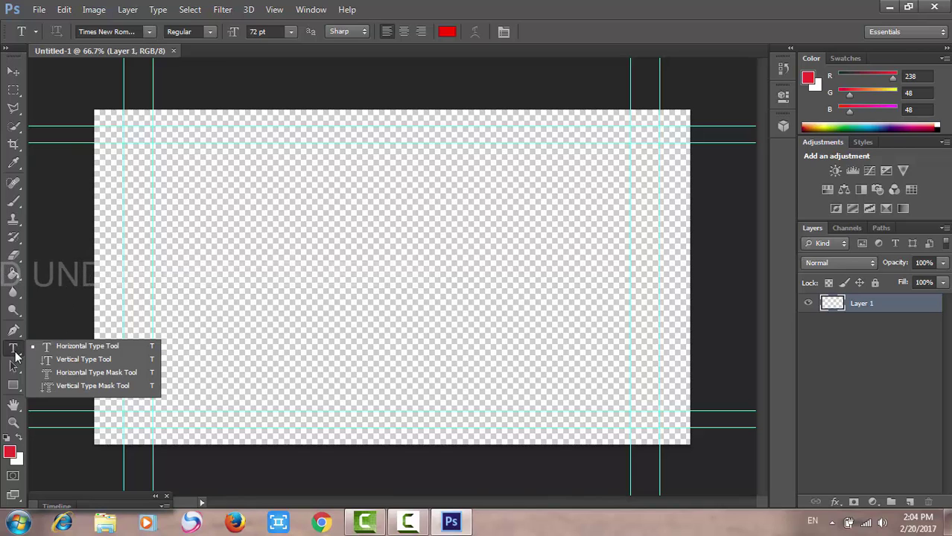
pyautogui.click(221, 237)
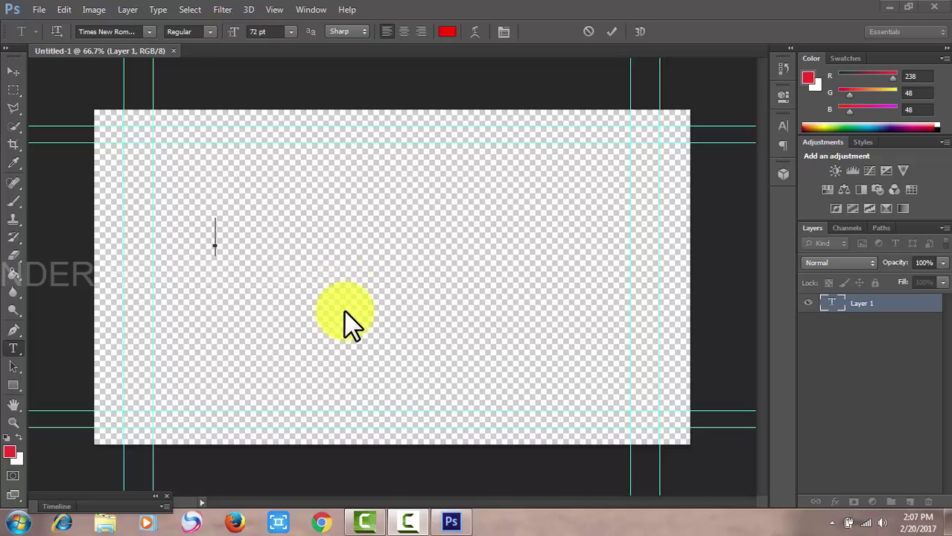
pyautogui.click(831, 522)
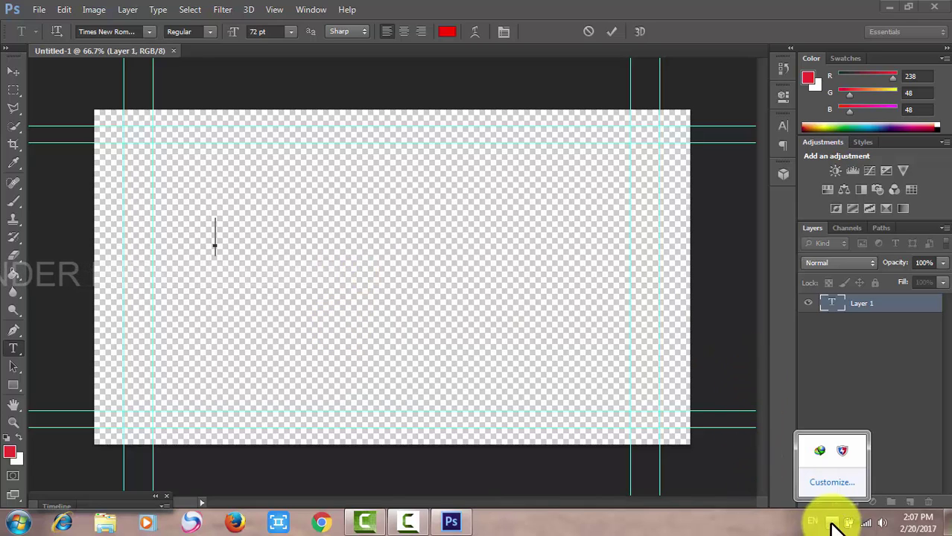
pyautogui.click(812, 520)
pyautogui.click(819, 480)
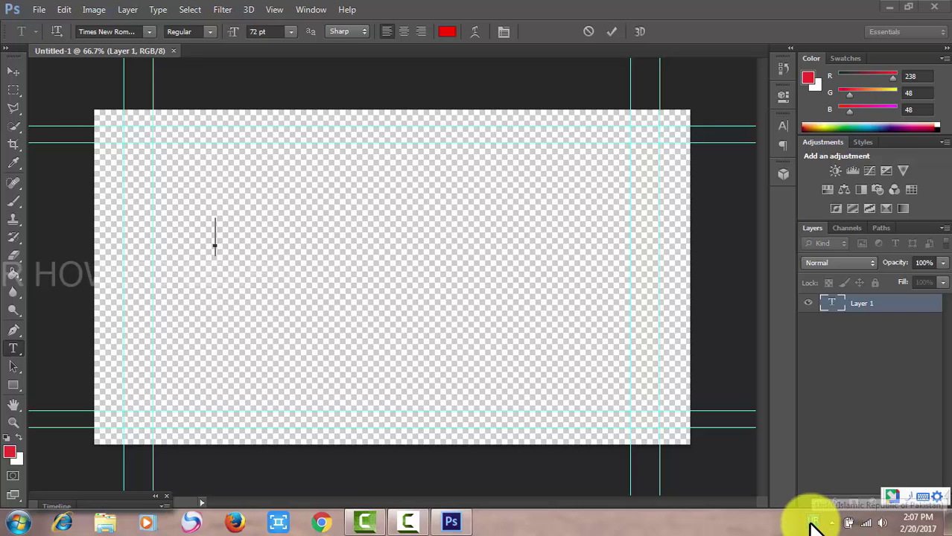
pyautogui.click(812, 521)
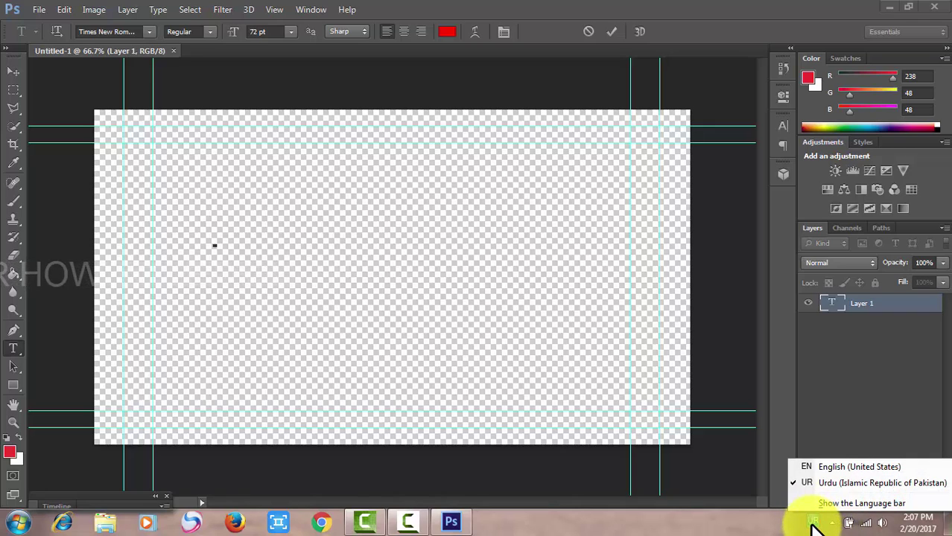
pyautogui.click(819, 503)
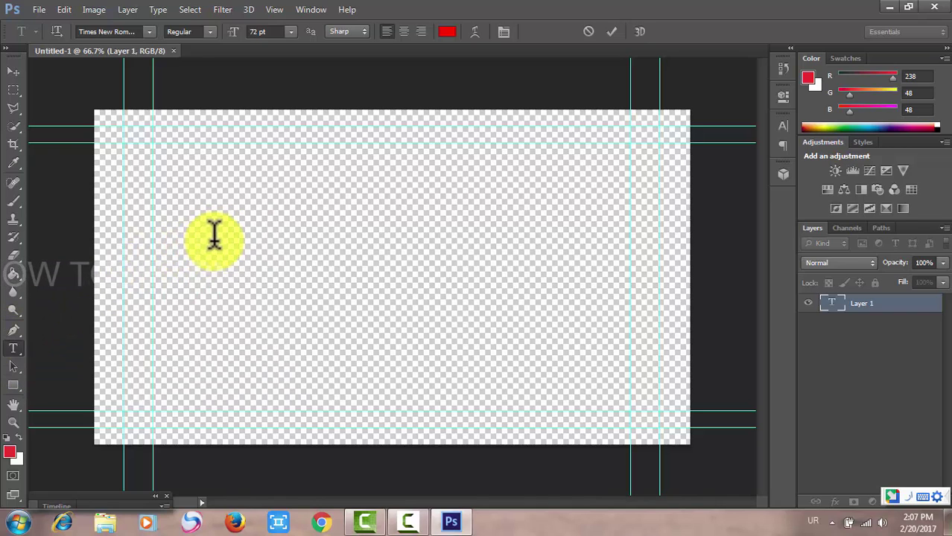
# Enter the text "کیا ابی تک اپ نے میرا چینل سبسکرائب نی کیا", move it left to fit on the canvas and commit it.
pyautogui.write('کیا')
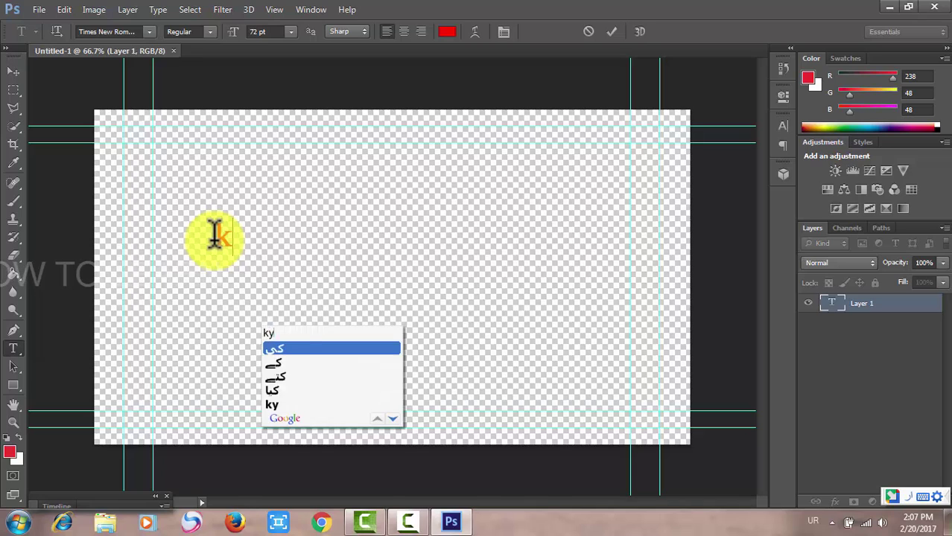
pyautogui.write('ابی تک')
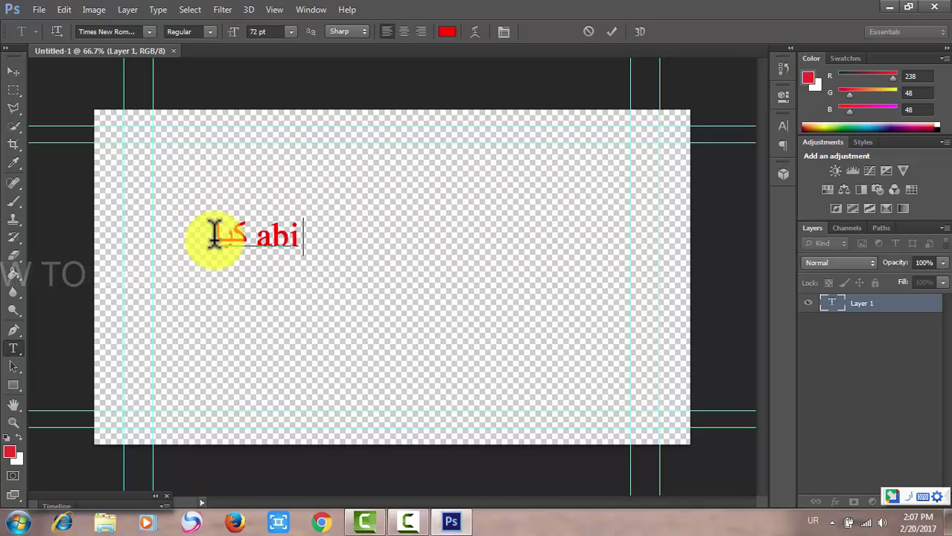
pyautogui.write('اپ')
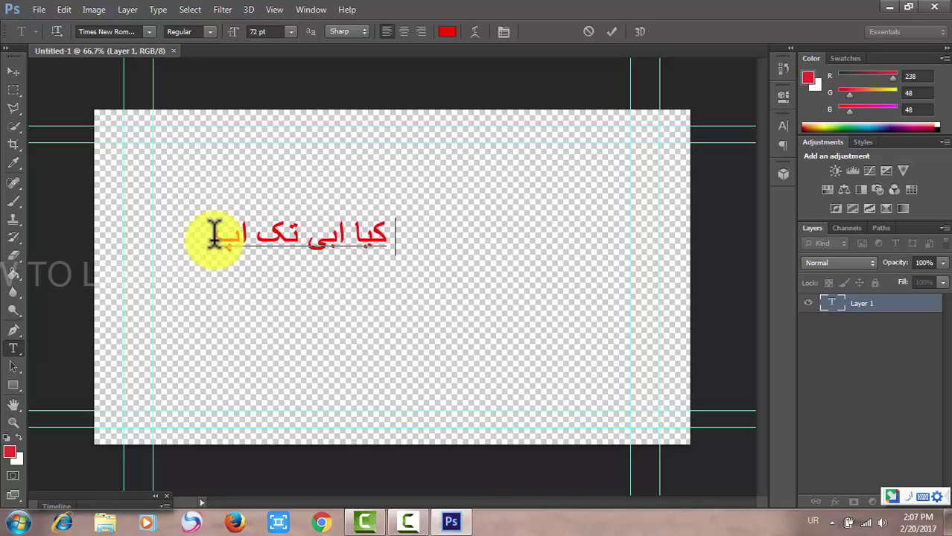
pyautogui.write(' نے mera ')
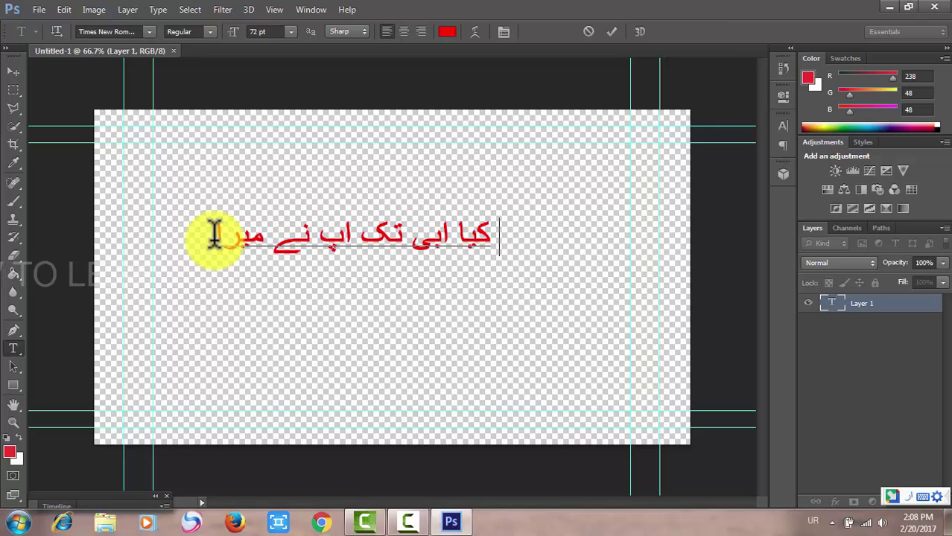
pyautogui.write('channel ')
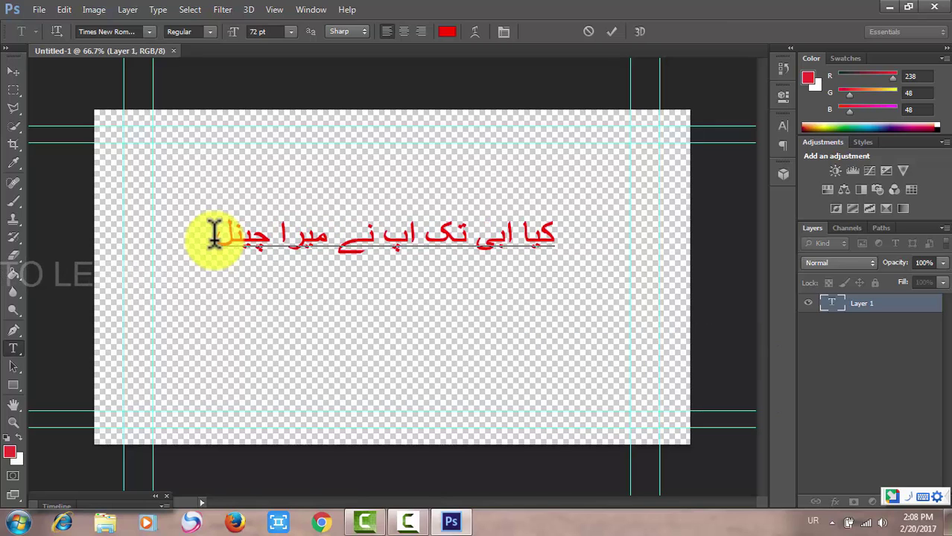
pyautogui.write('subscr')
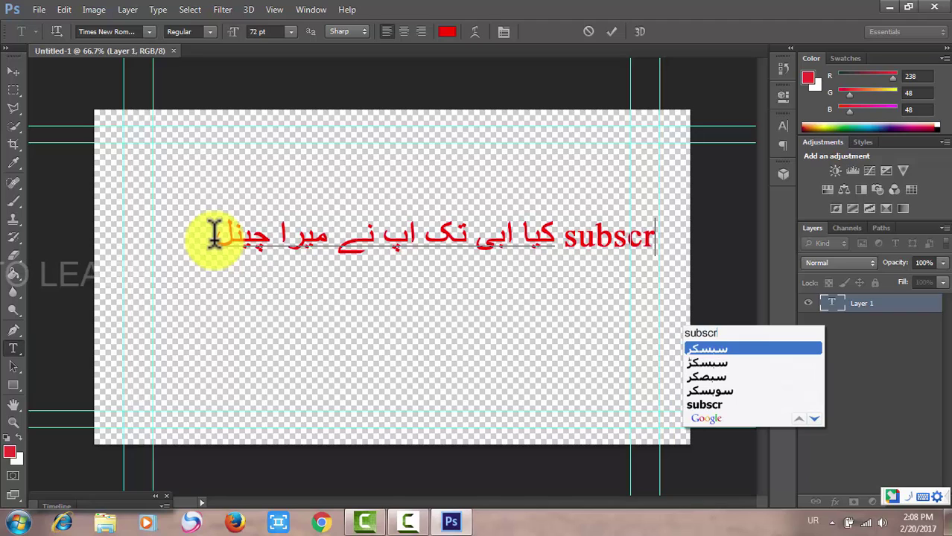
pyautogui.write('ibe ')
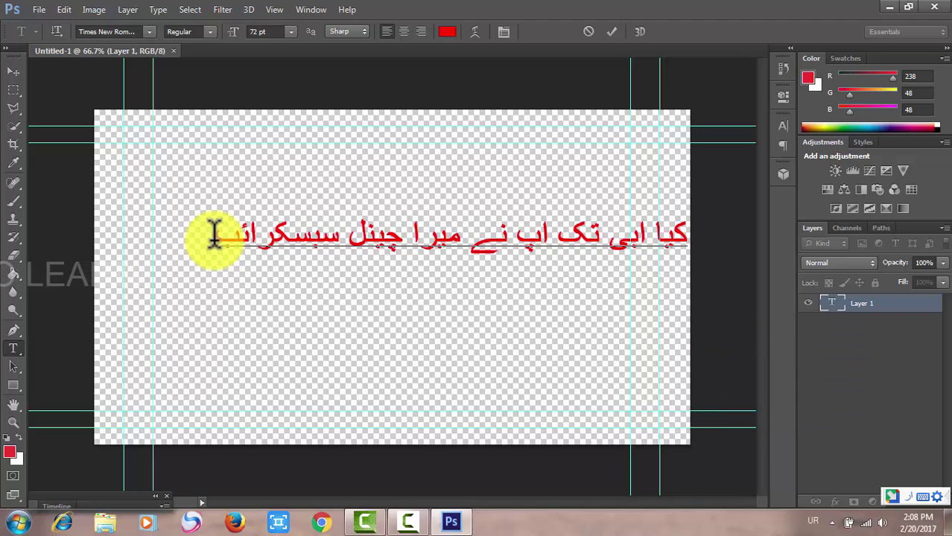
pyautogui.write('ni kiya')
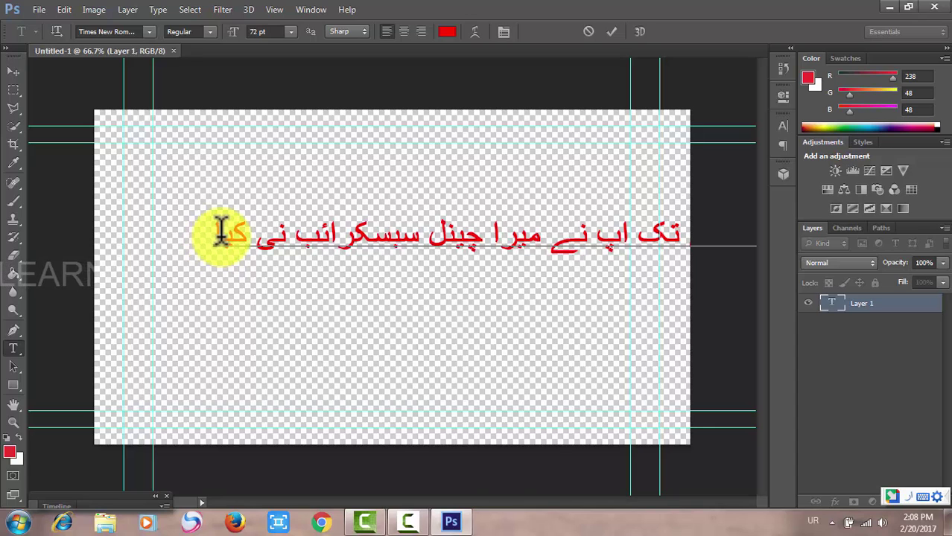
pyautogui.moveTo(257, 276); pyautogui.dragTo(170, 274)
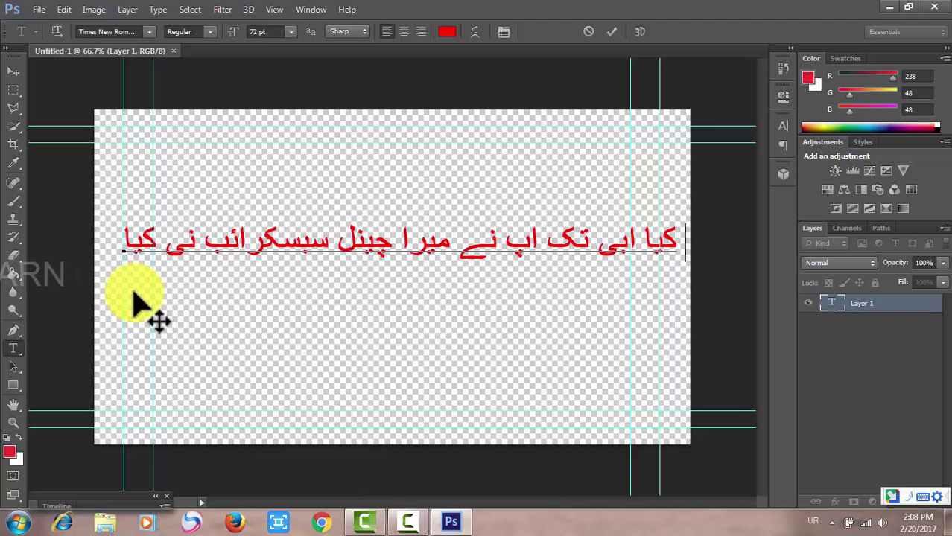
pyautogui.click(611, 31)
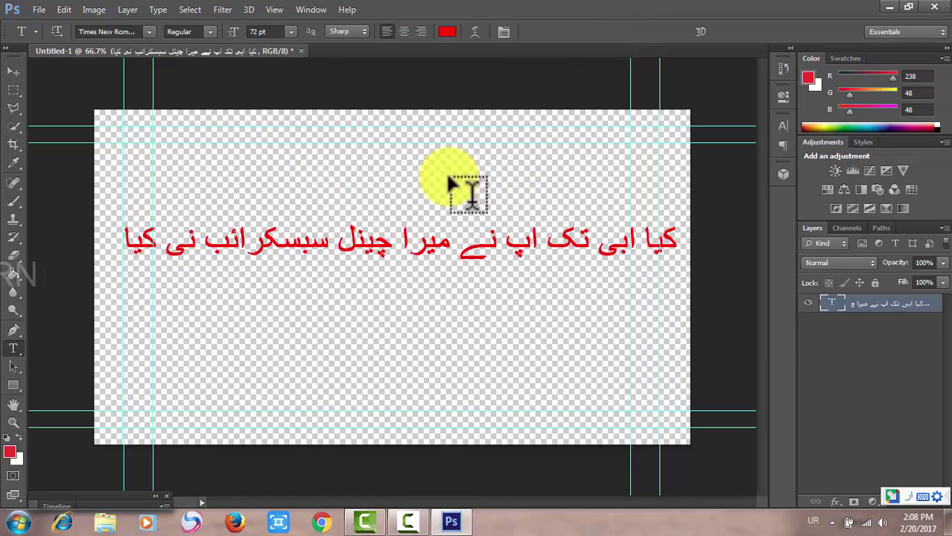